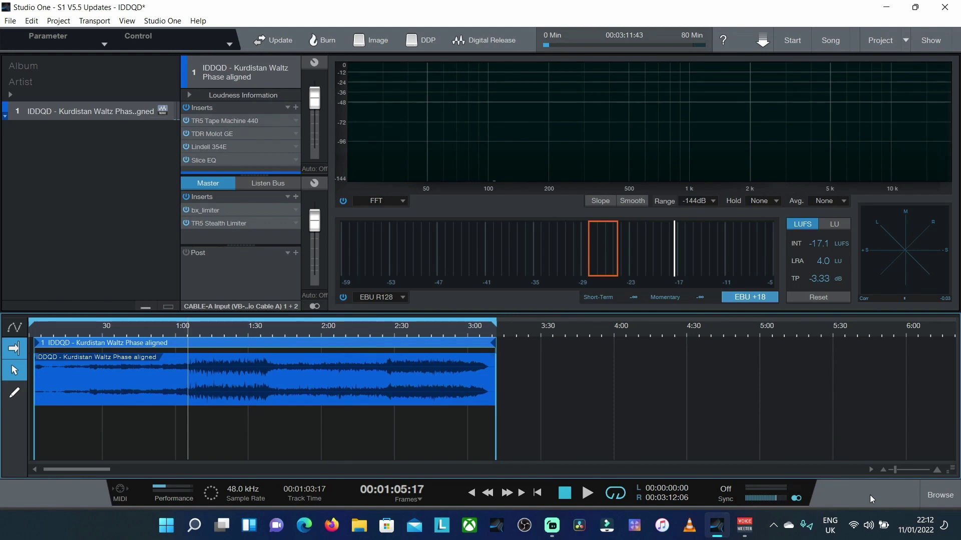
Step: Show the Kurdistan Waltz track's Volume automation lane and bring the 2:00–3:00 range into view
key("a")
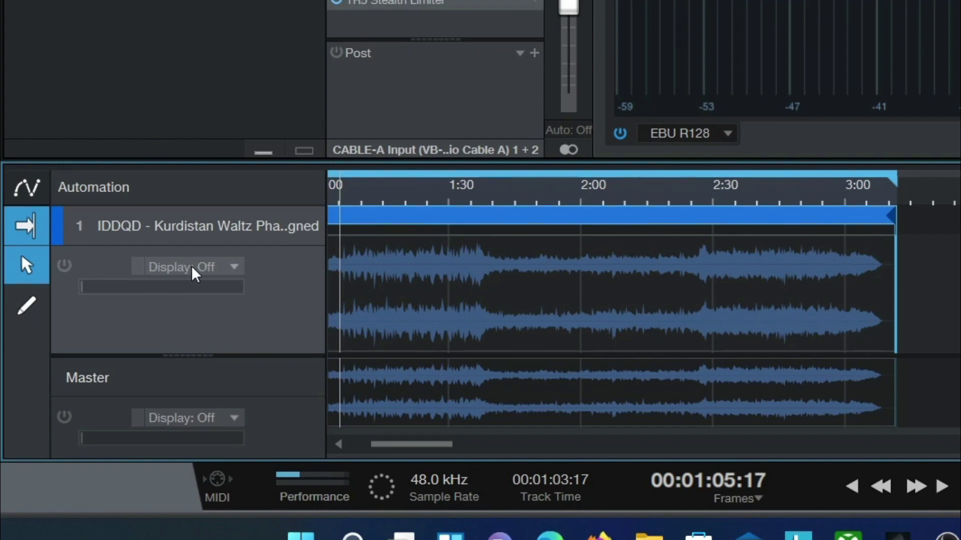
left_click(195, 271)
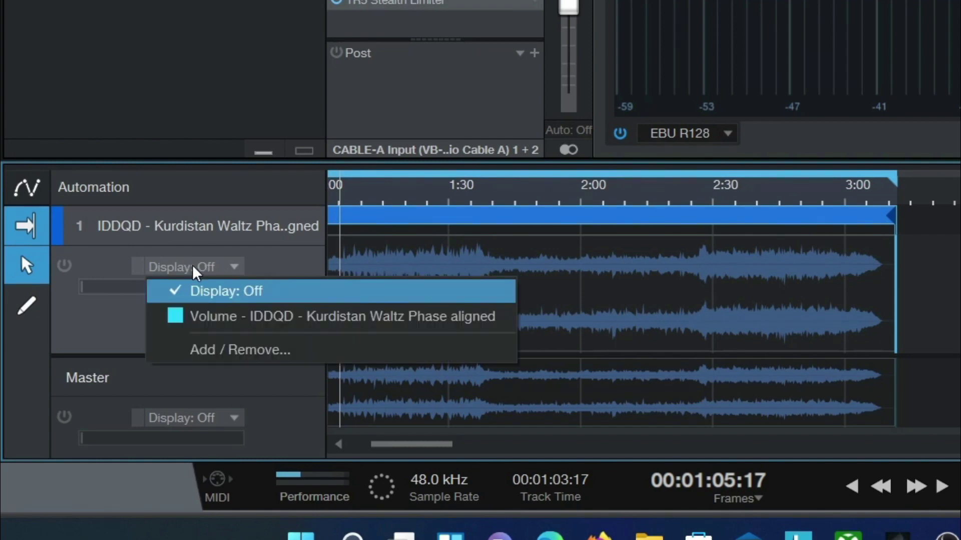
left_click(255, 328)
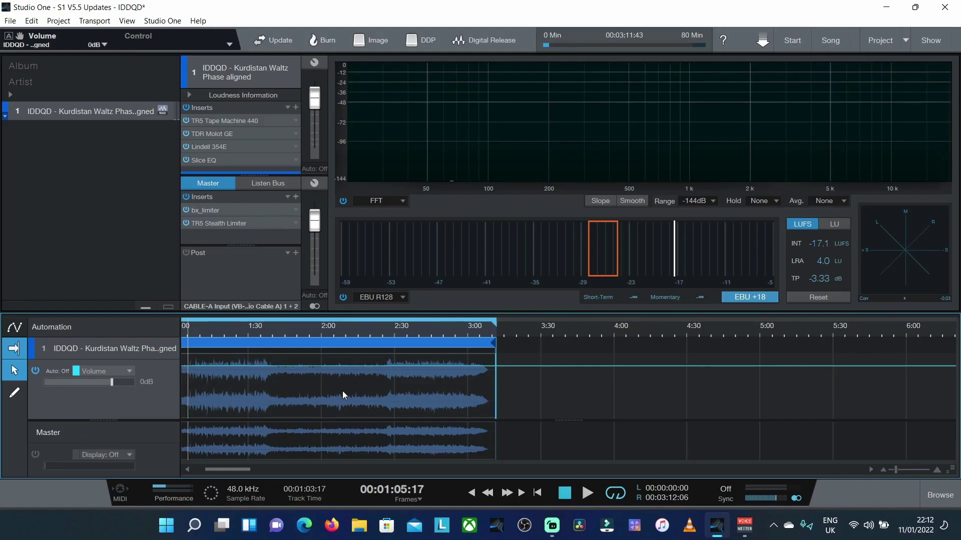
scroll(350, 390, "down", 2)
scroll(340, 388, "up", 5)
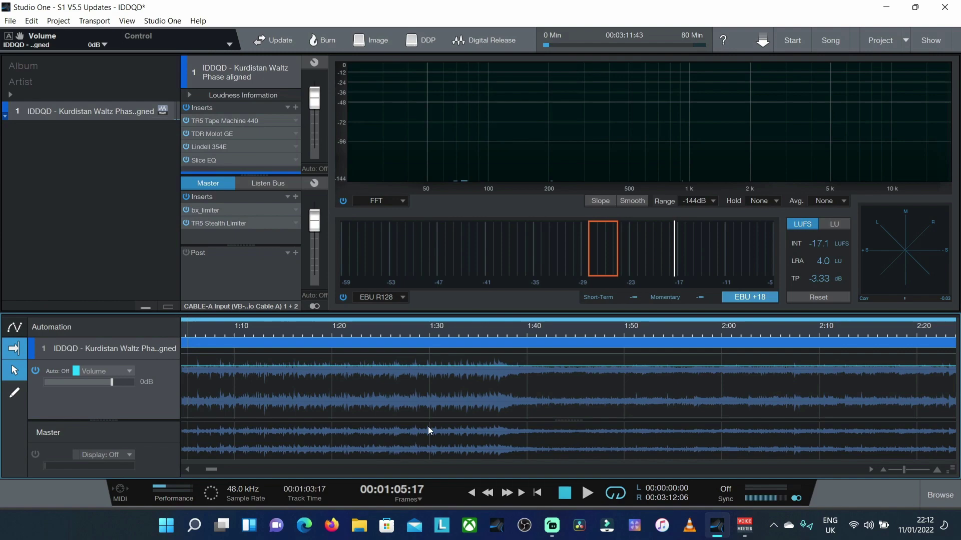
scroll(439, 418, "right", 2)
scroll(438, 418, "right", 10)
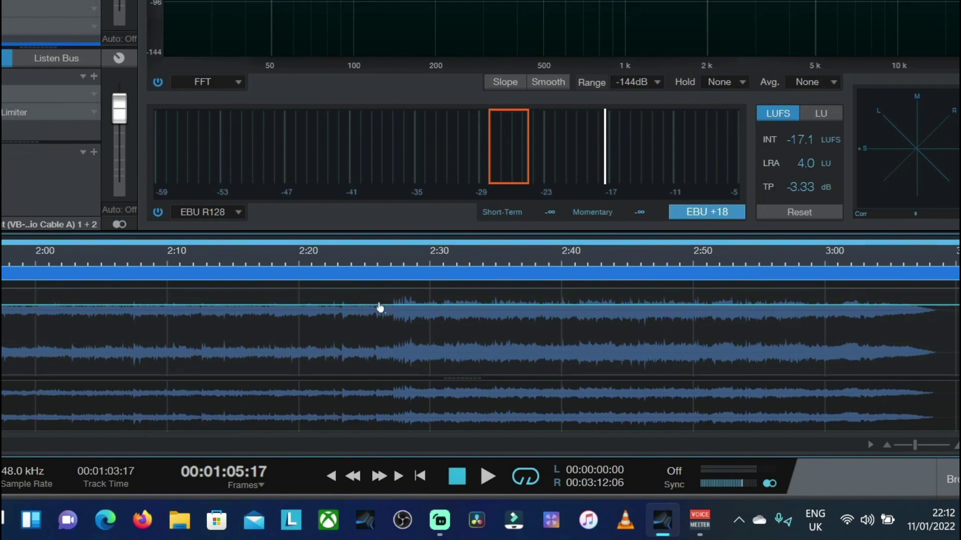
Step: Audition the passage from 2:25, then add a volume automation point around 2:23
left_click(370, 263)
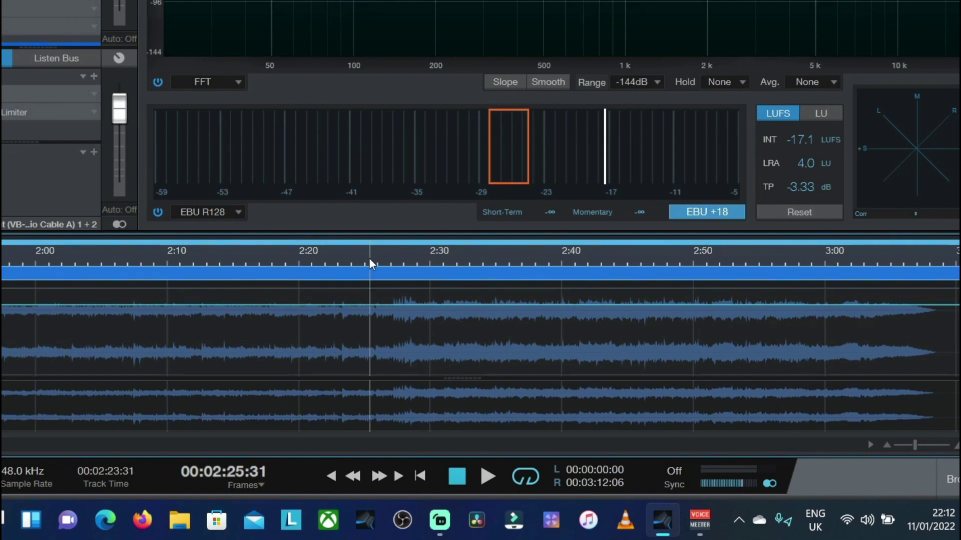
key("space")
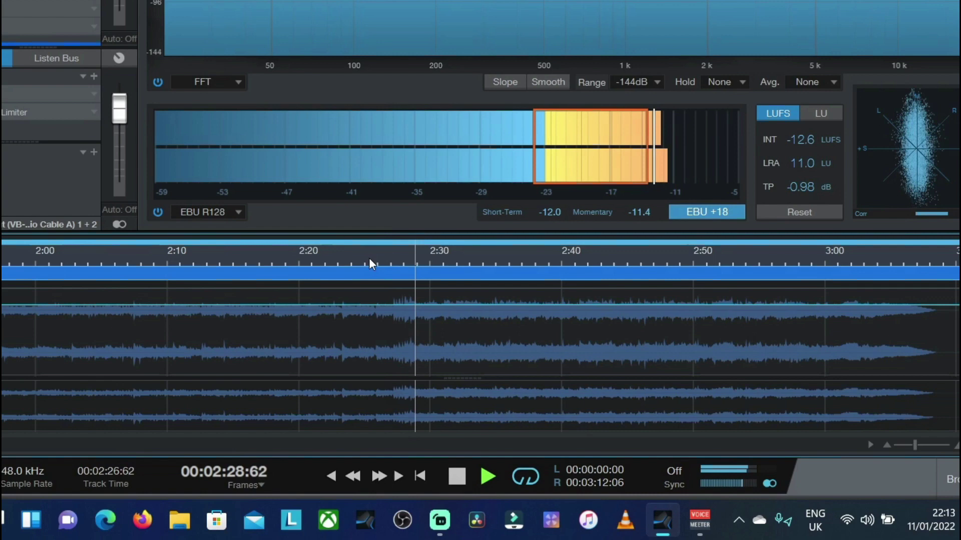
key("space")
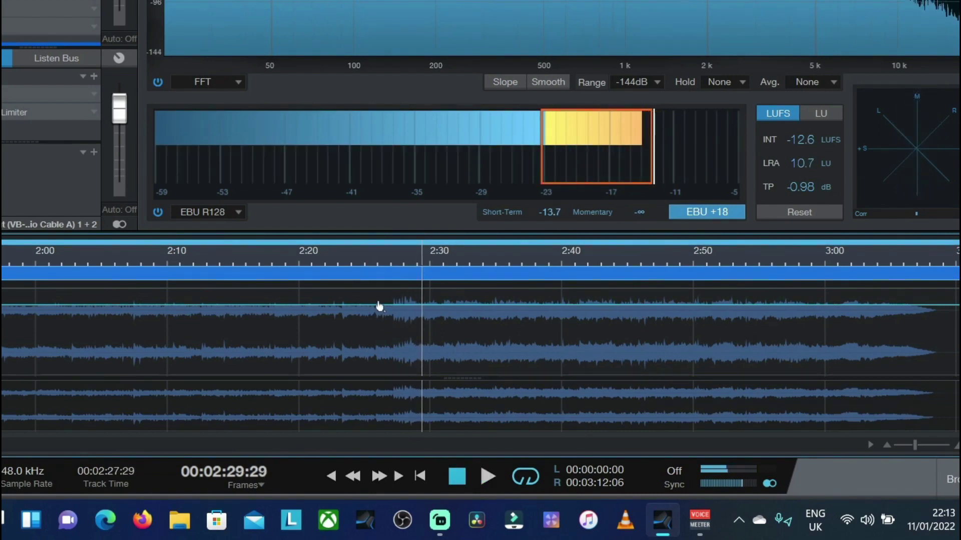
left_click(379, 305)
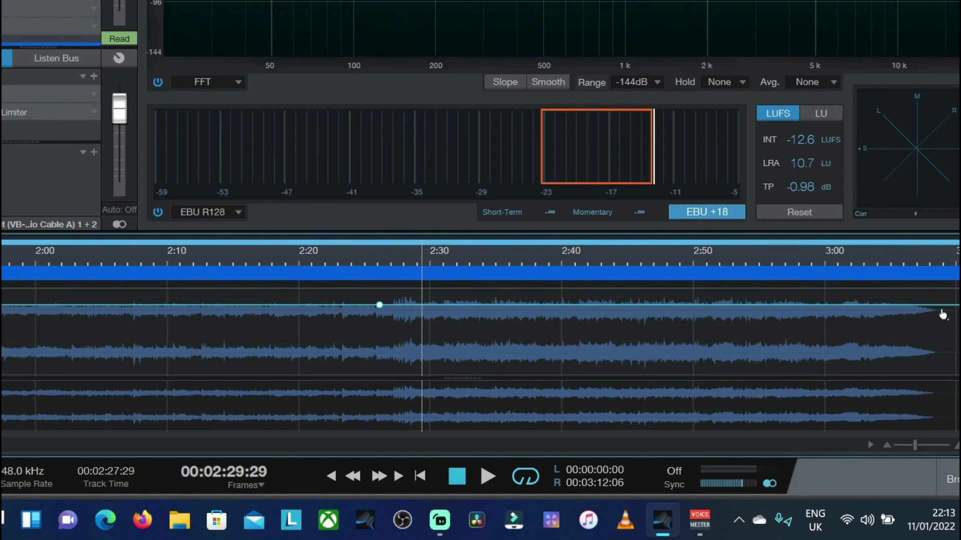
Step: Add automation points after 2:24 and at the song's end, raising that section to +0.7 dB
left_click(410, 305)
left_click(944, 305)
mouse_move(539, 294)
left_mouse_down()
mouse_move(542, 285)
mouse_move(543, 294)
left_mouse_up()
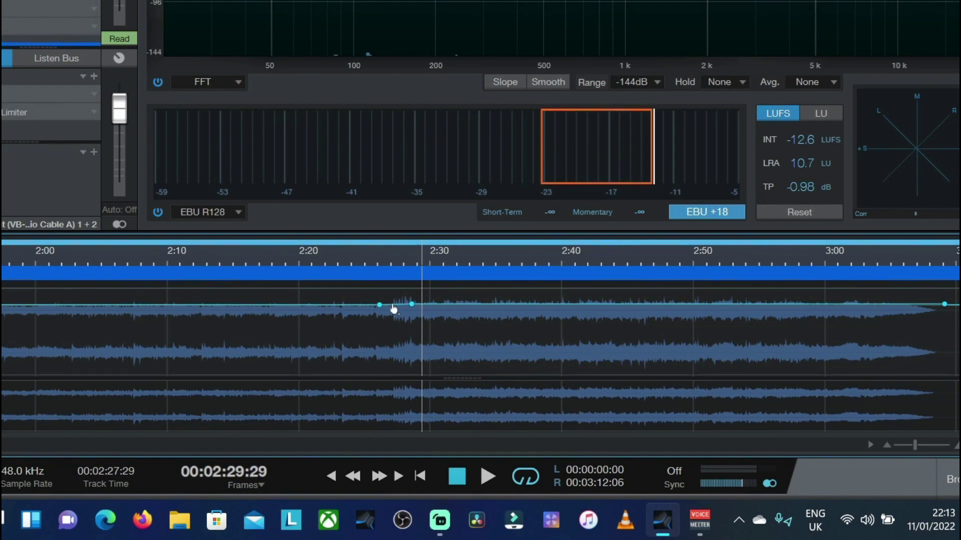
Step: Zoom in and play the raised passage from 2:25
key("e")
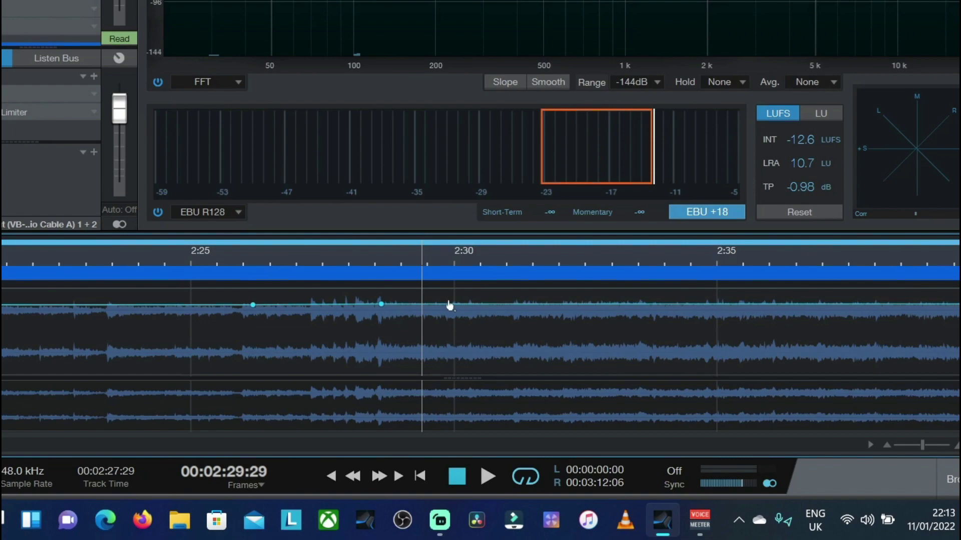
left_click(212, 253)
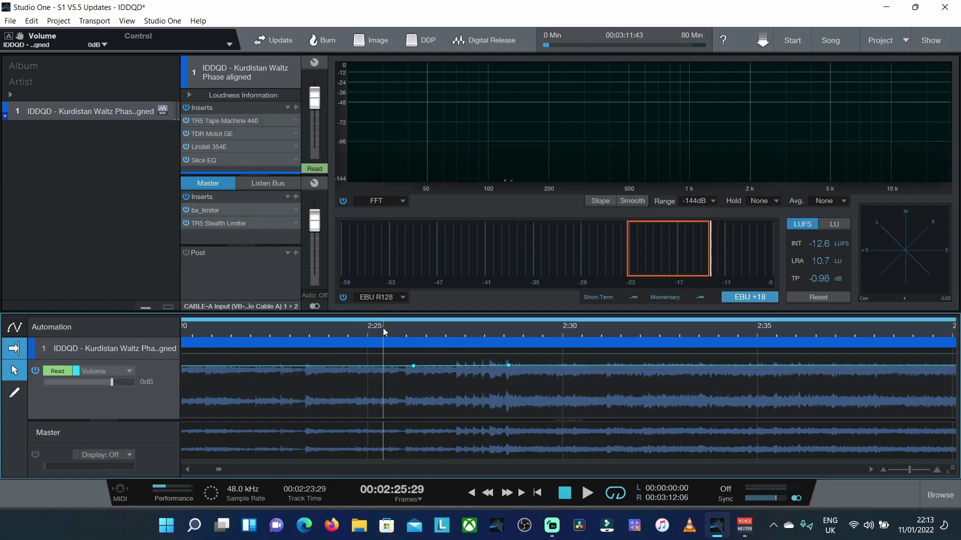
key("space")
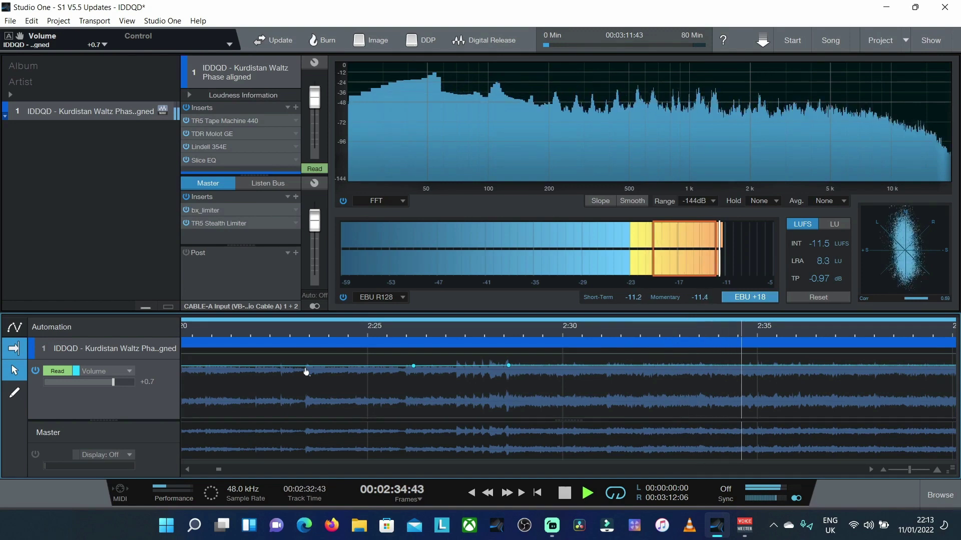
Step: Stop playback and hide the automation lanes
key("space")
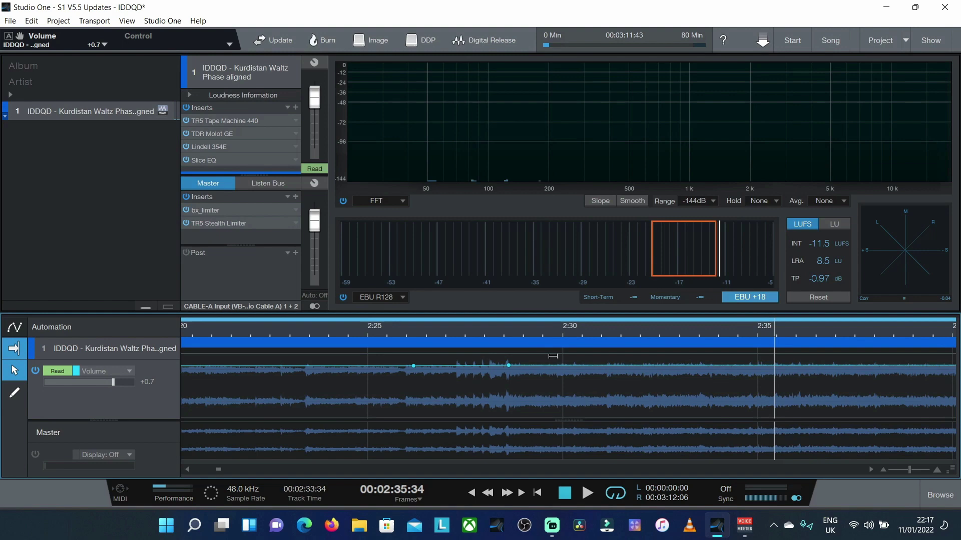
key("a")
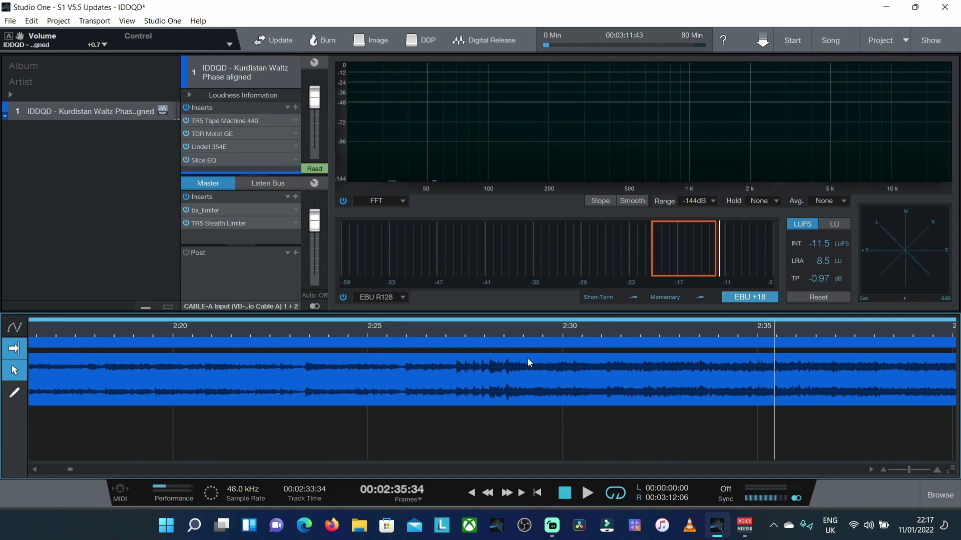
Step: Enable Gain Envelope on the Kurdistan Waltz audio event from its context menu
right_click(461, 365)
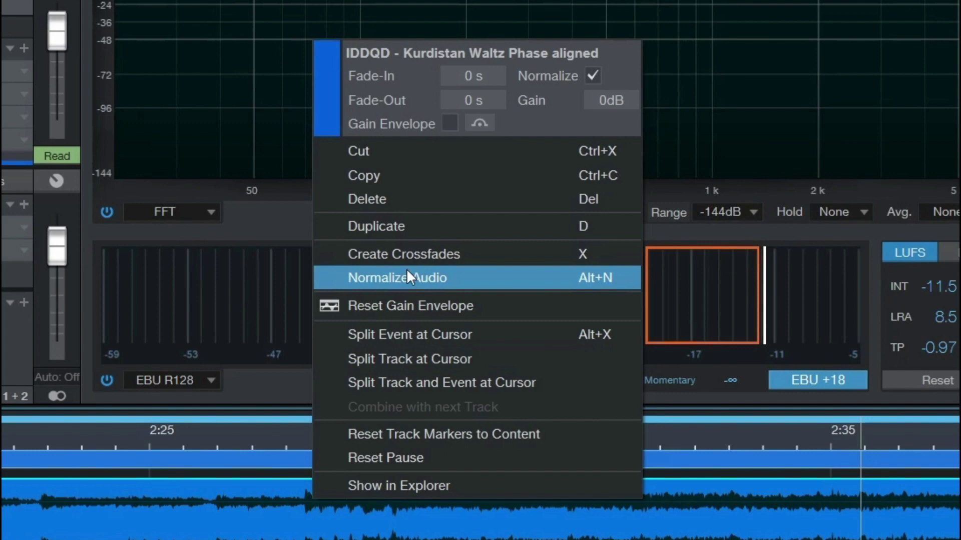
left_click(449, 123)
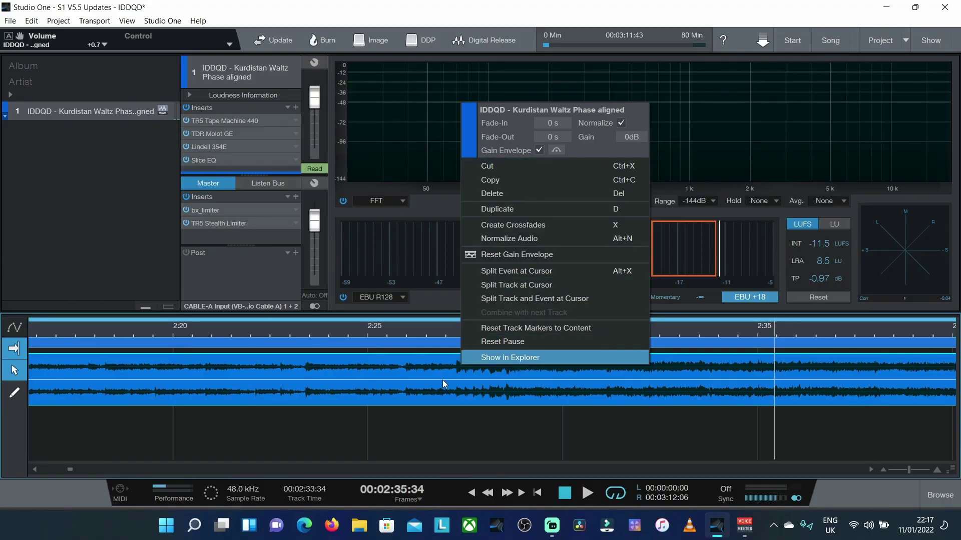
left_click(492, 375)
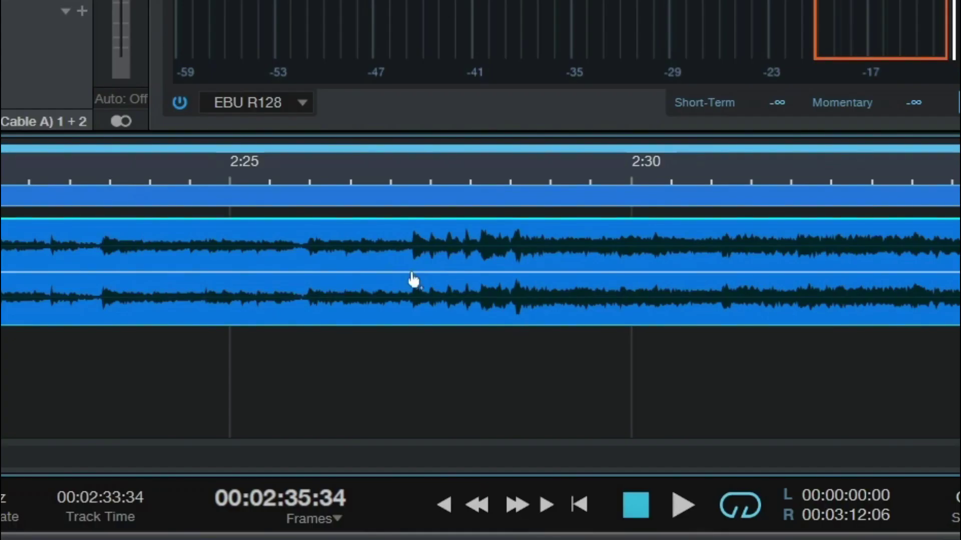
Step: Add gain envelope nodes near 2:27 and 2:29 and lower the gain between them by 2 dB
left_click(454, 380)
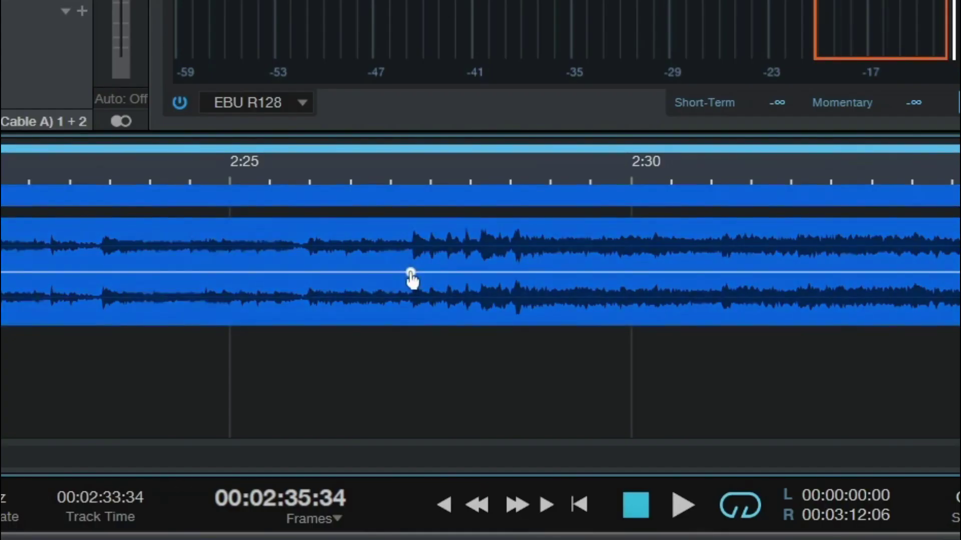
left_click(533, 273)
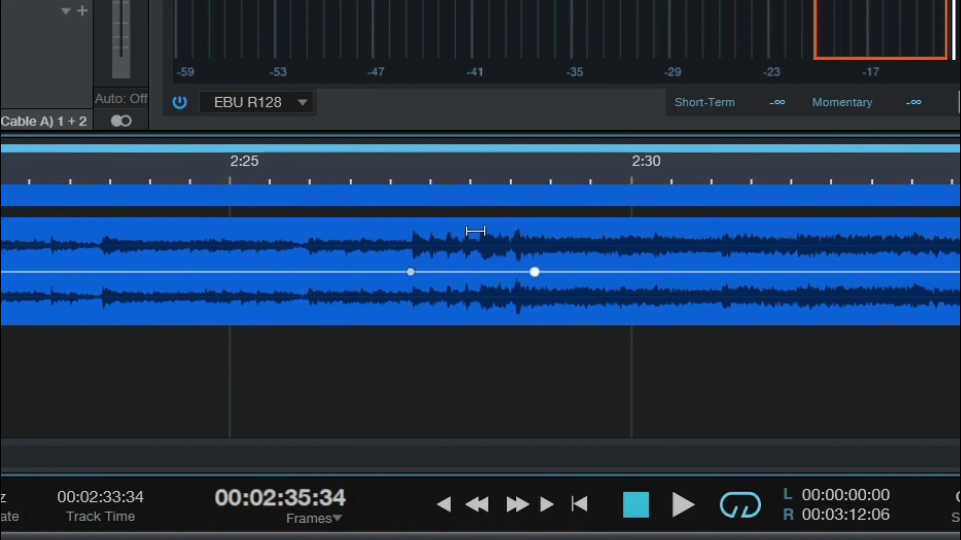
left_click_drag(470, 232, 470, 236)
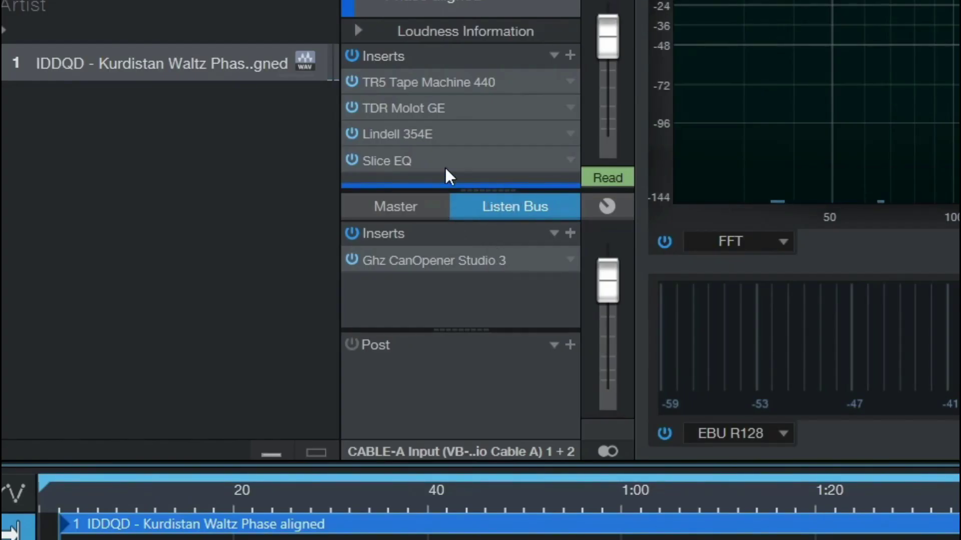
Step: Compare the Master and Listen Bus inserts, ending on the Listen Bus with Ghz CanOpener Studio 3
left_click(406, 209)
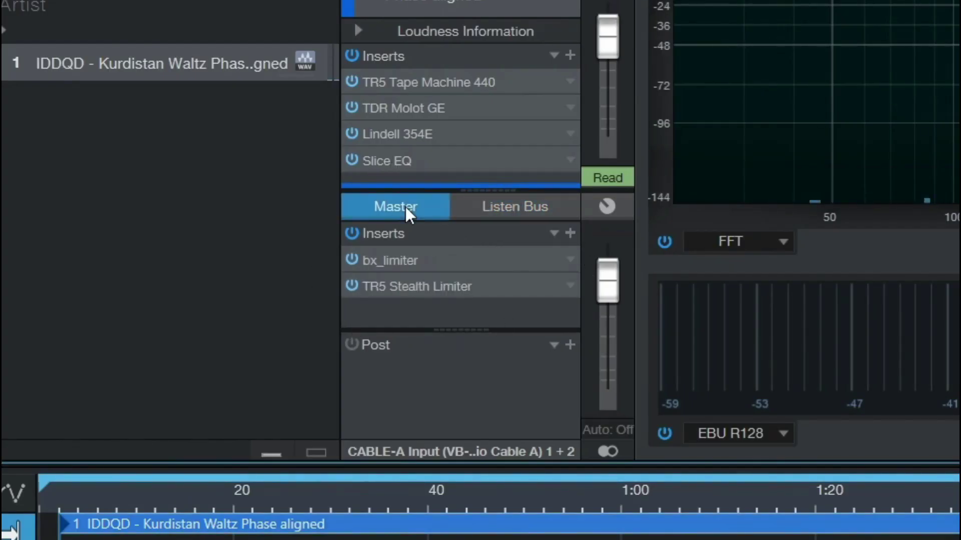
left_click(506, 209)
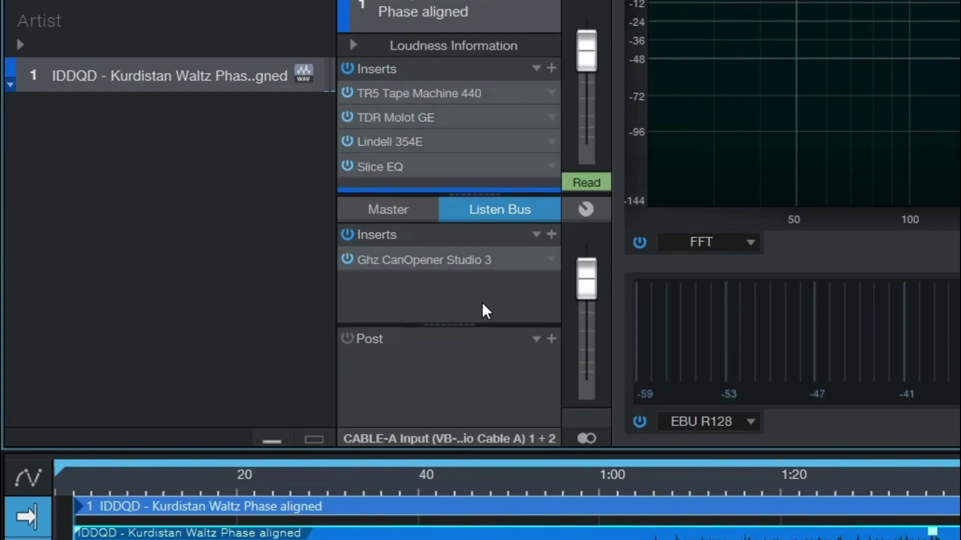
left_click(373, 208)
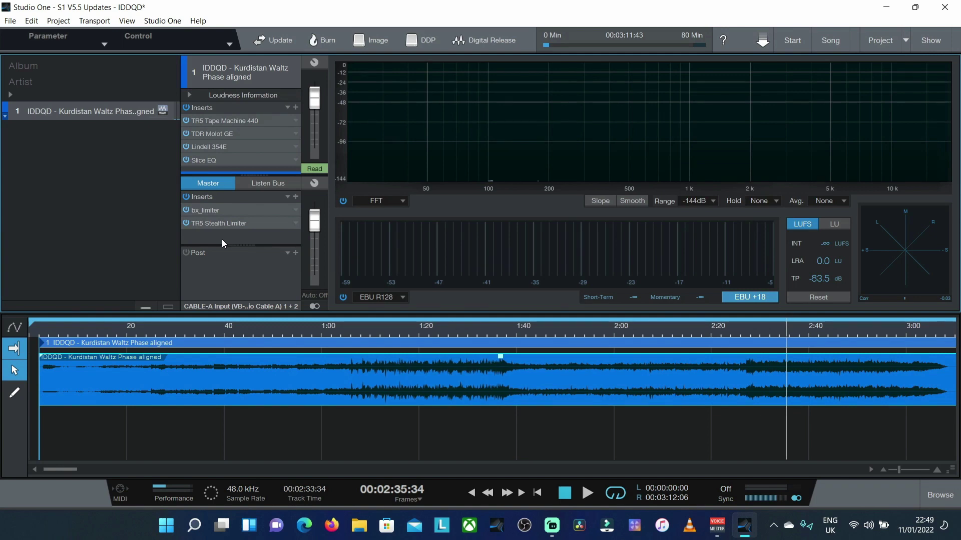
left_click(266, 183)
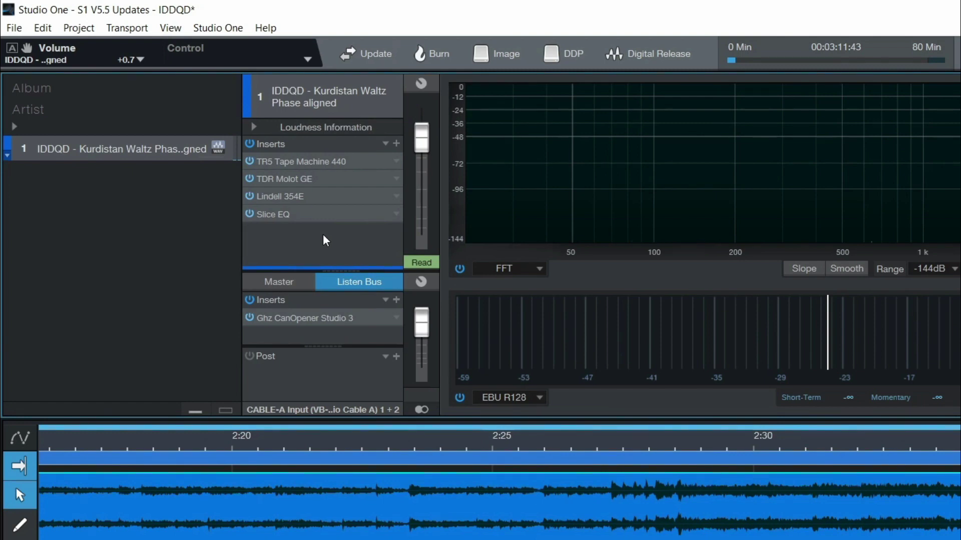
Step: Transform the Kurdistan Waltz Phase aligned track to rendered audio
right_click(111, 158)
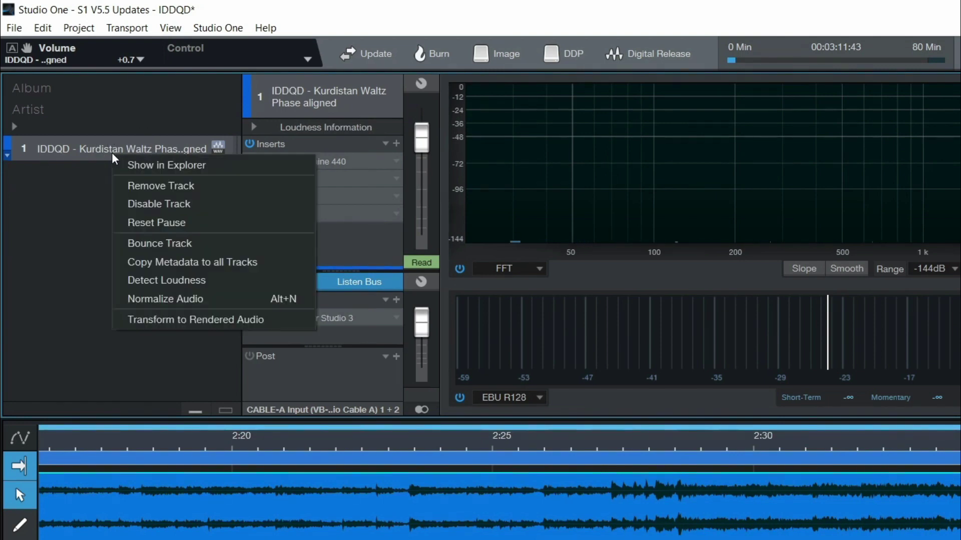
left_click(171, 324)
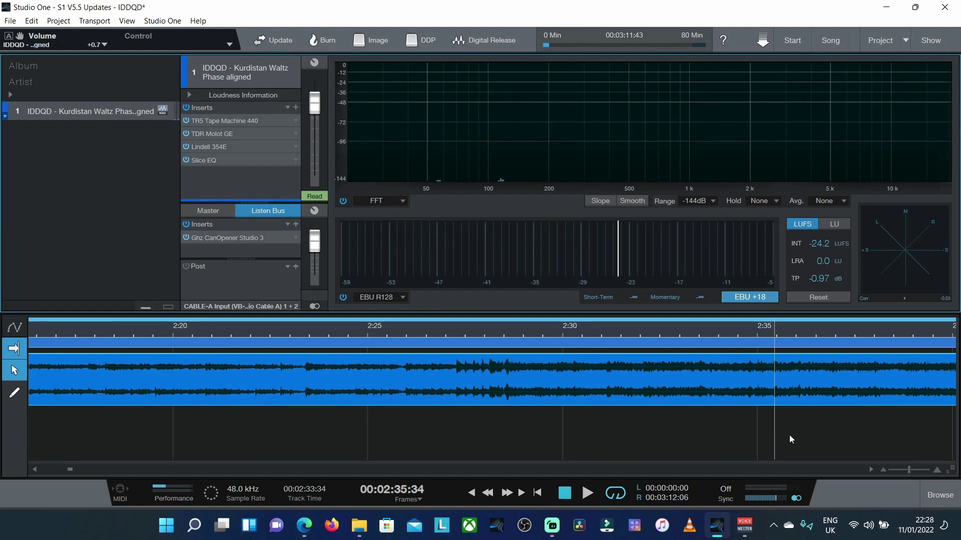
Step: In Digital Release, tick Wave, FLAC and CAF alongside MP3
left_click(475, 39)
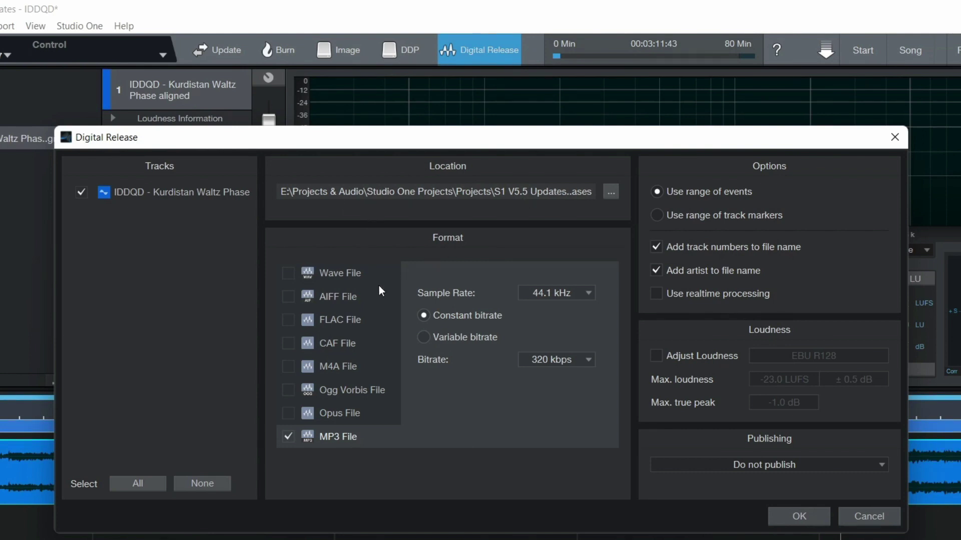
left_click(288, 275)
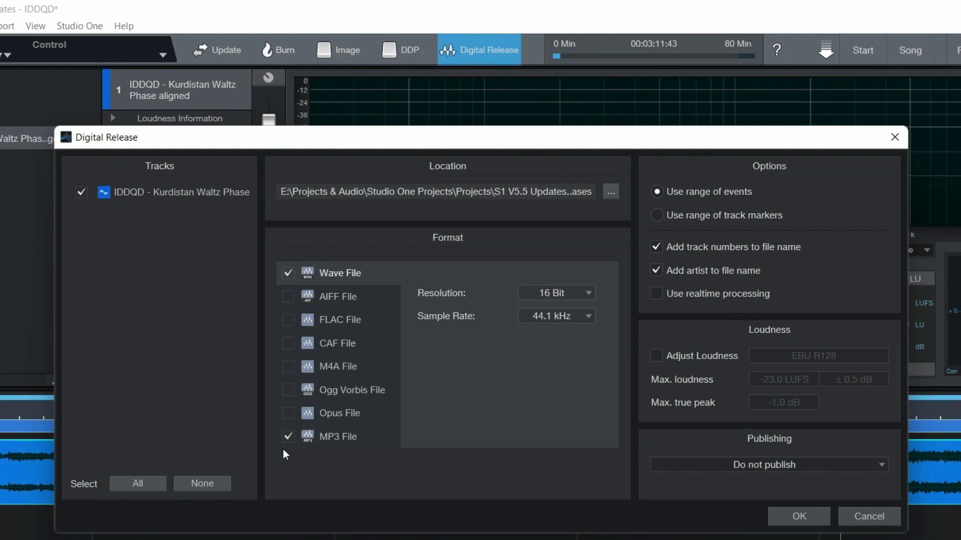
left_click(289, 319)
left_click(290, 343)
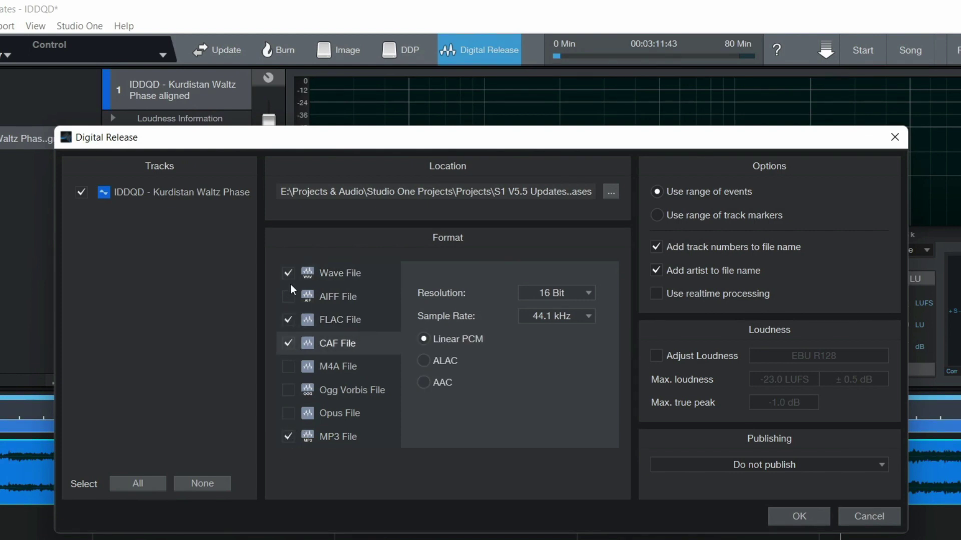
Step: Review the Wave and FLAC settings and keep the MP3 bitrate at 320 kbps
left_click(342, 279)
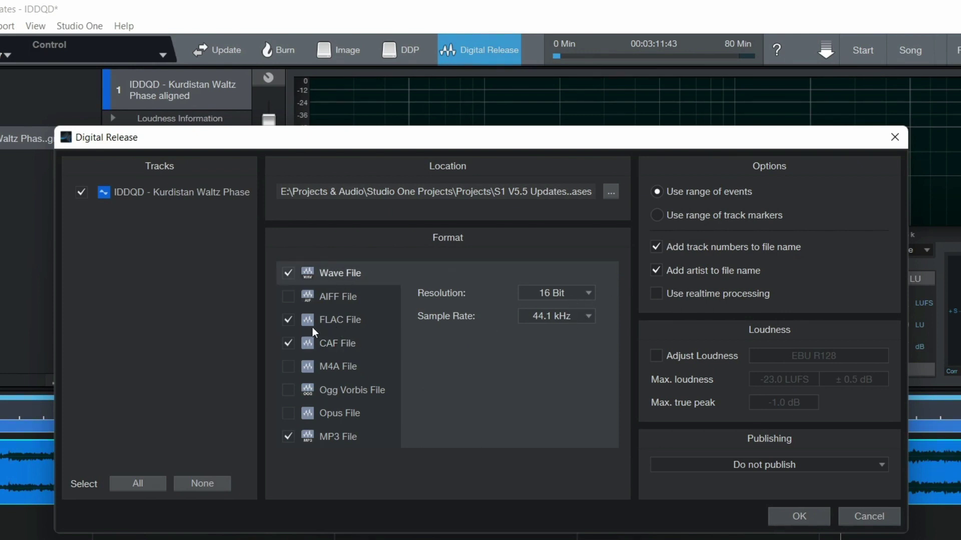
left_click(336, 325)
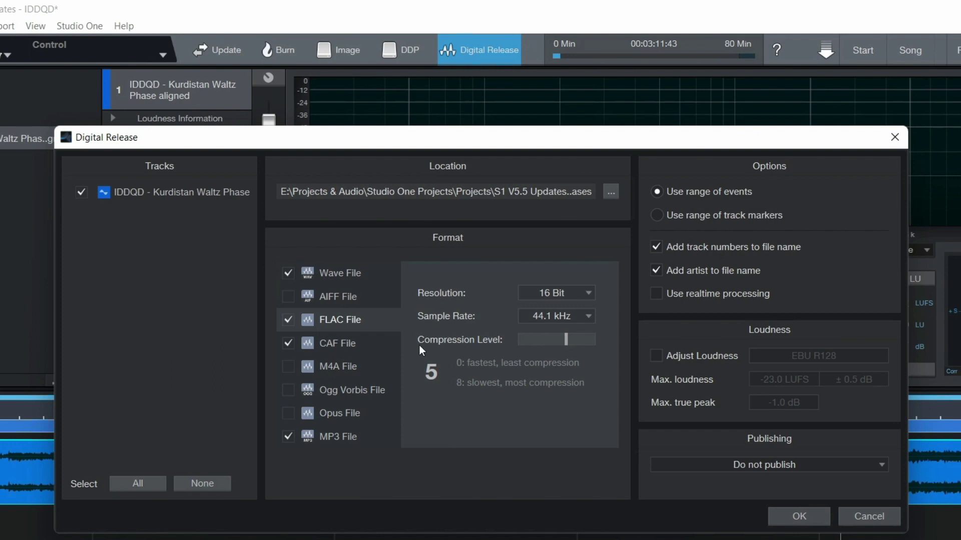
left_click(343, 440)
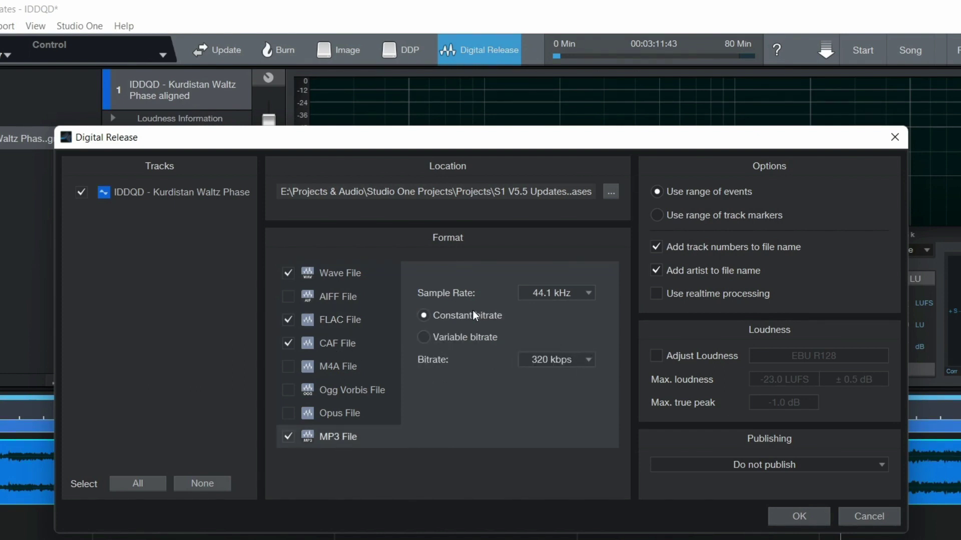
left_click(566, 360)
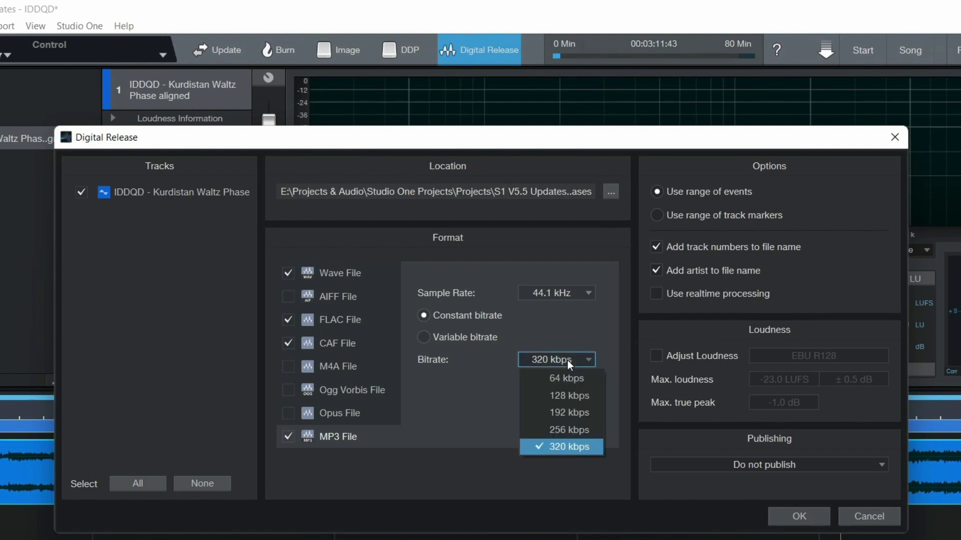
left_click(565, 361)
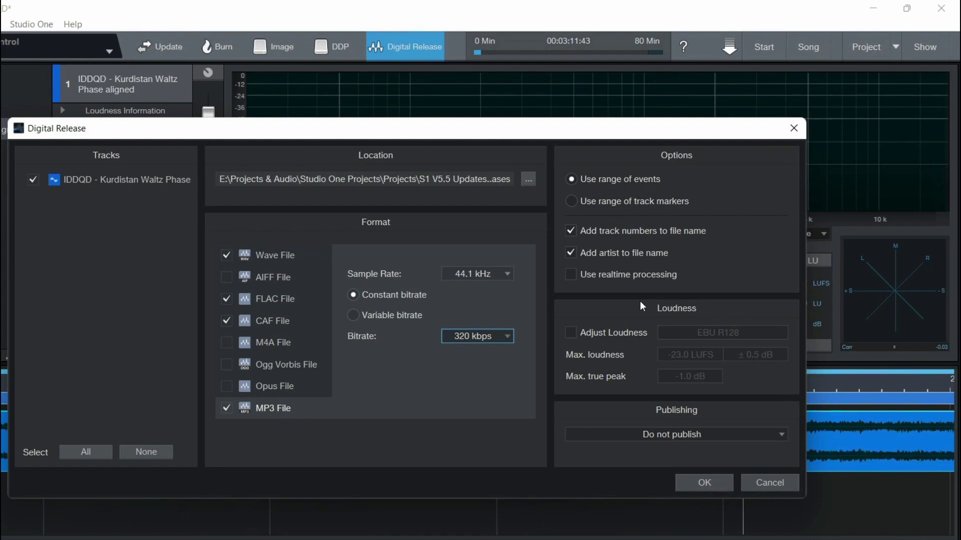
Step: Enable Adjust Loudness with the SoundCloud preset: -14.0 LUFS maximum, -1.0 dB true peak
left_click(571, 332)
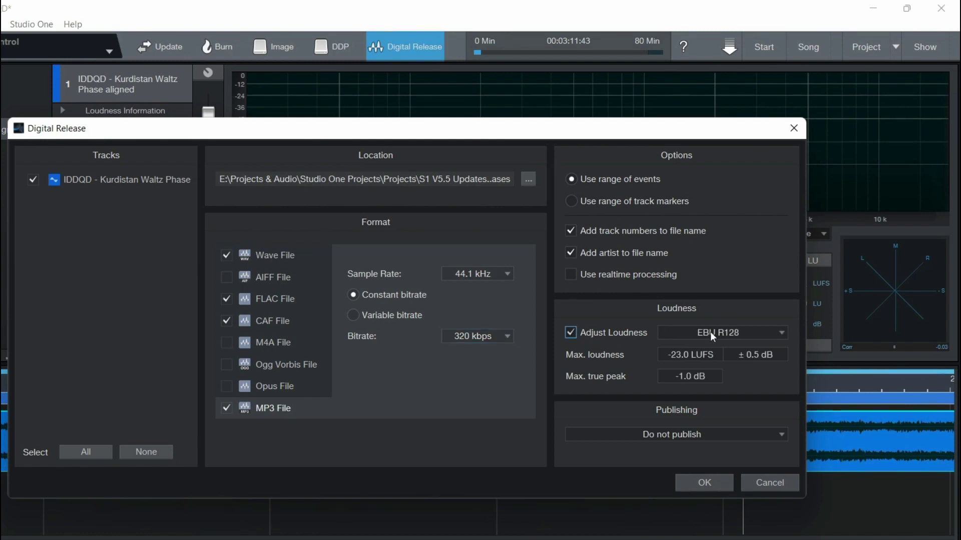
left_click(713, 333)
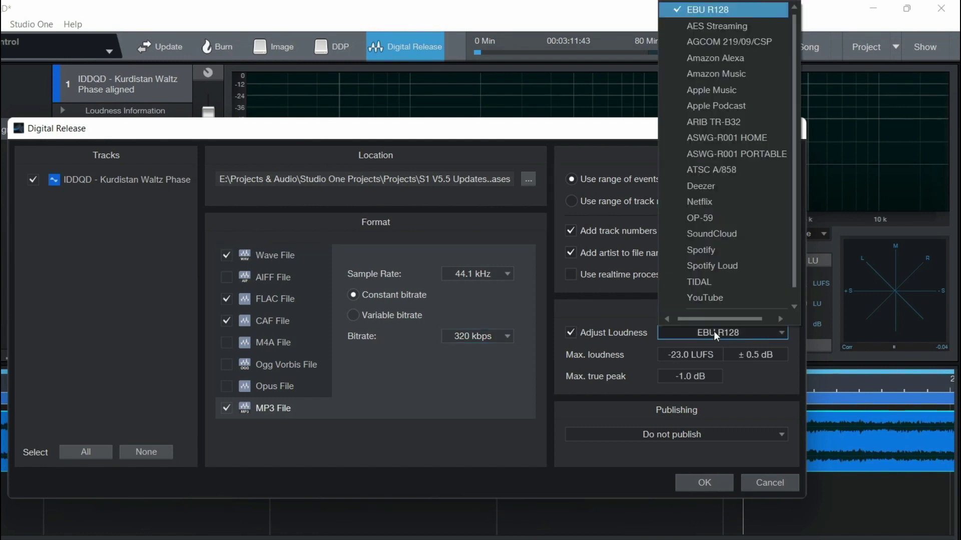
left_click(743, 234)
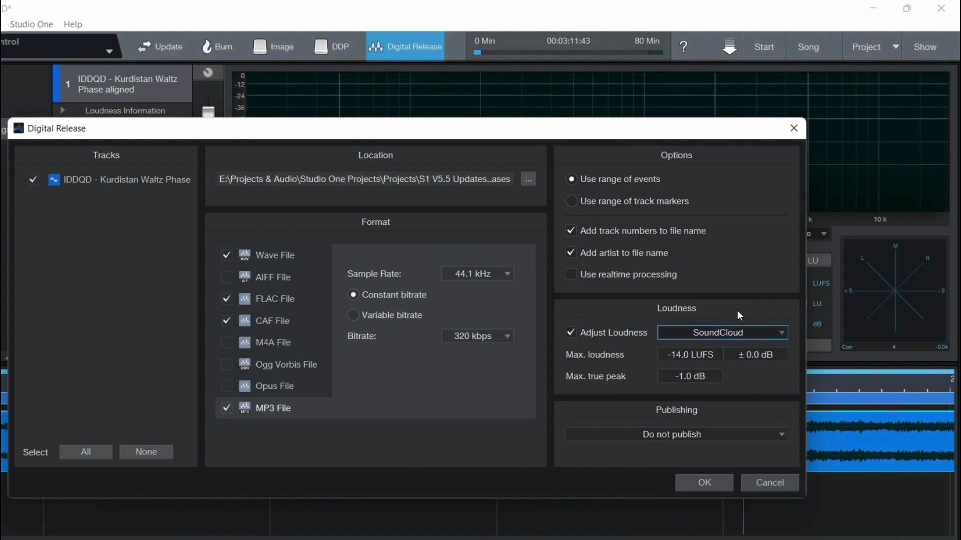
left_click(707, 333)
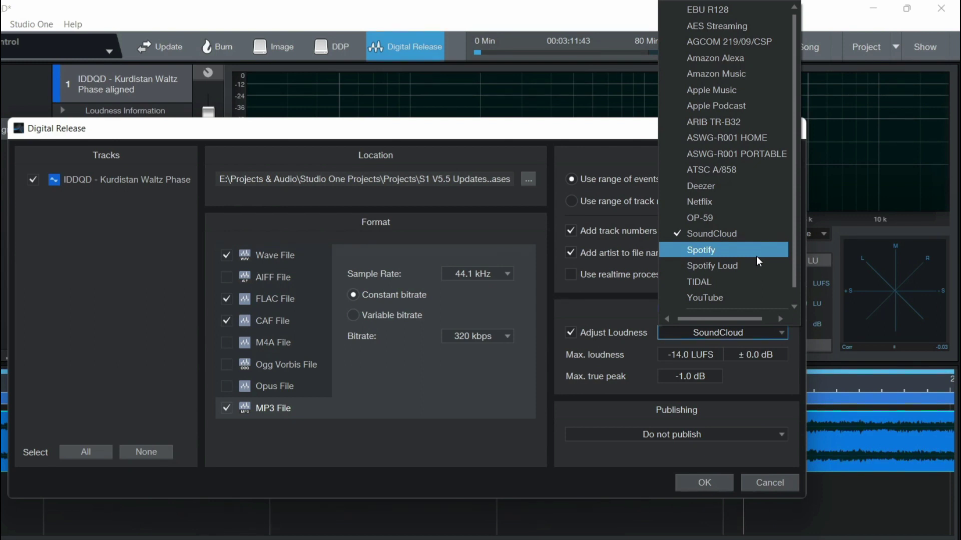
Step: Try the Spotify and EBU R128 loudness targets, then settle on Apple Music at -16.0 LUFS
left_click(708, 253)
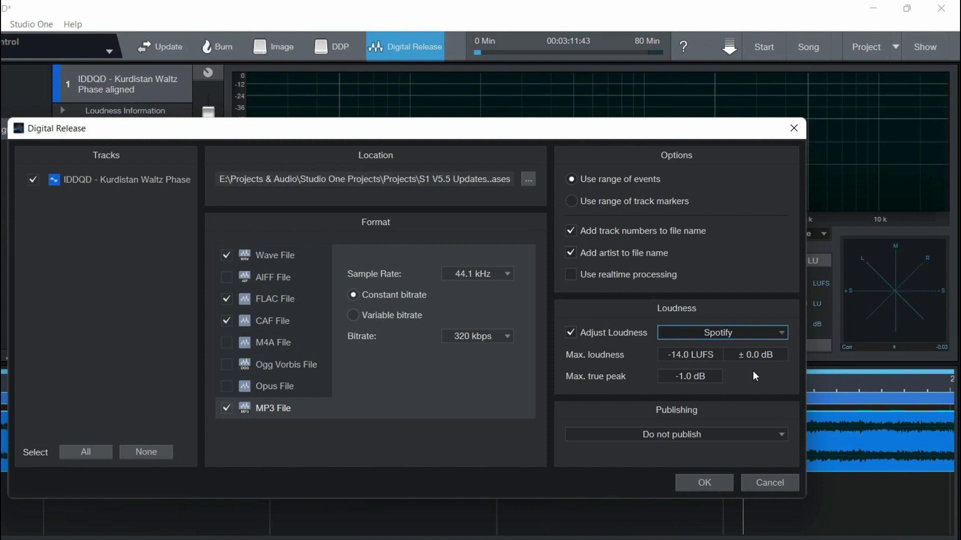
left_click(741, 339)
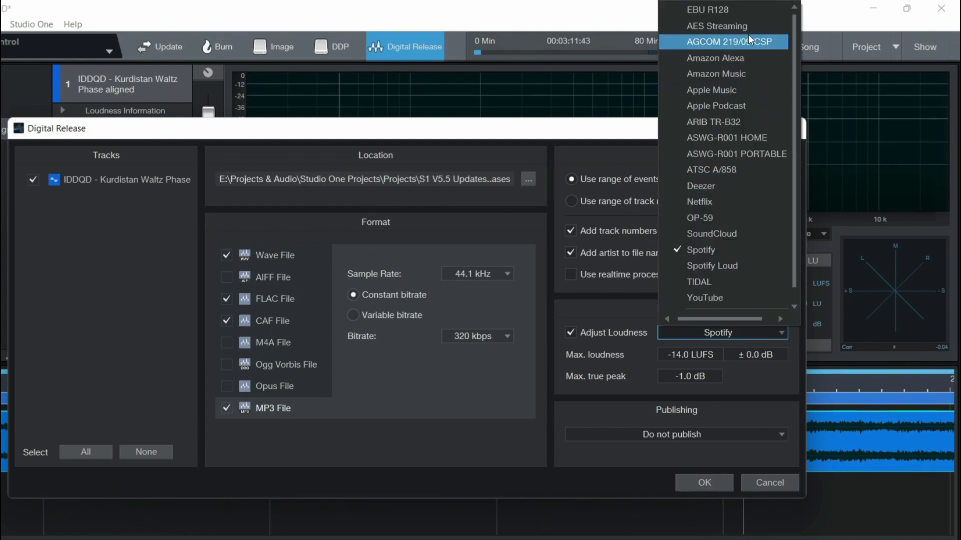
left_click(725, 10)
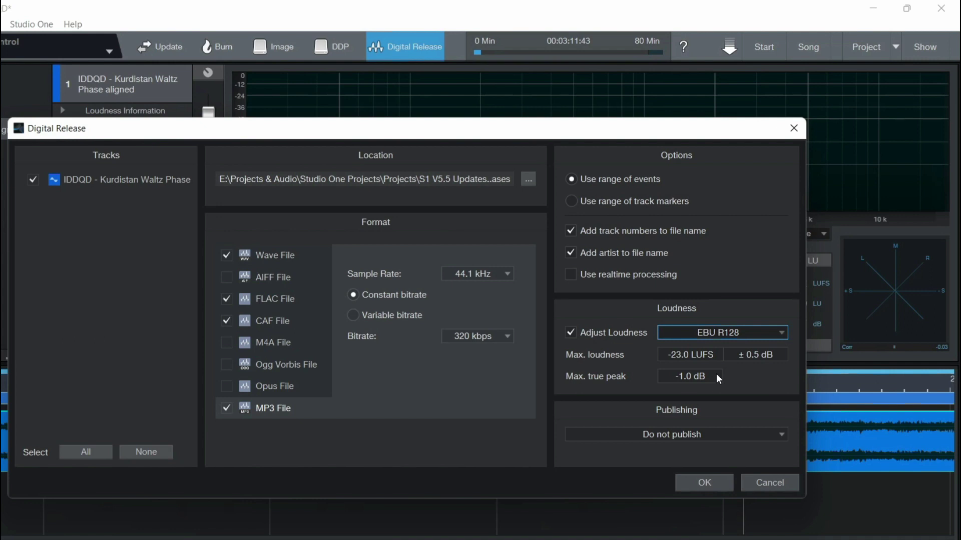
left_click(755, 336)
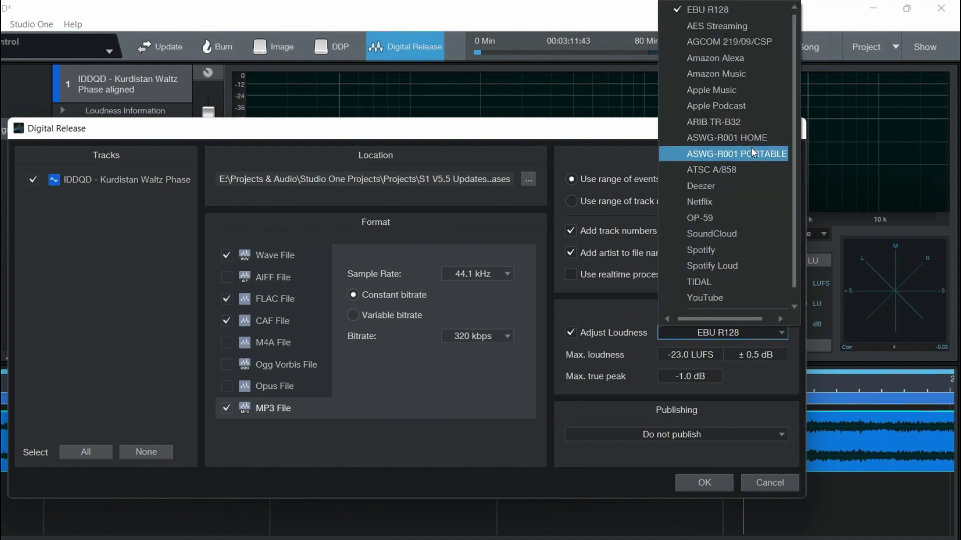
left_click(731, 92)
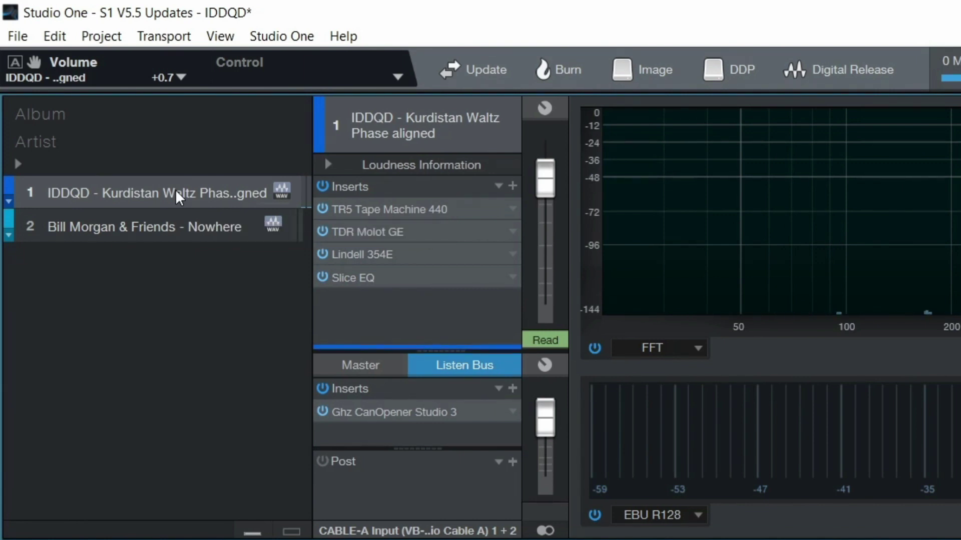
Step: Rename the first two tracks to 'Track 1' and 'Track 2'
double_click(134, 191)
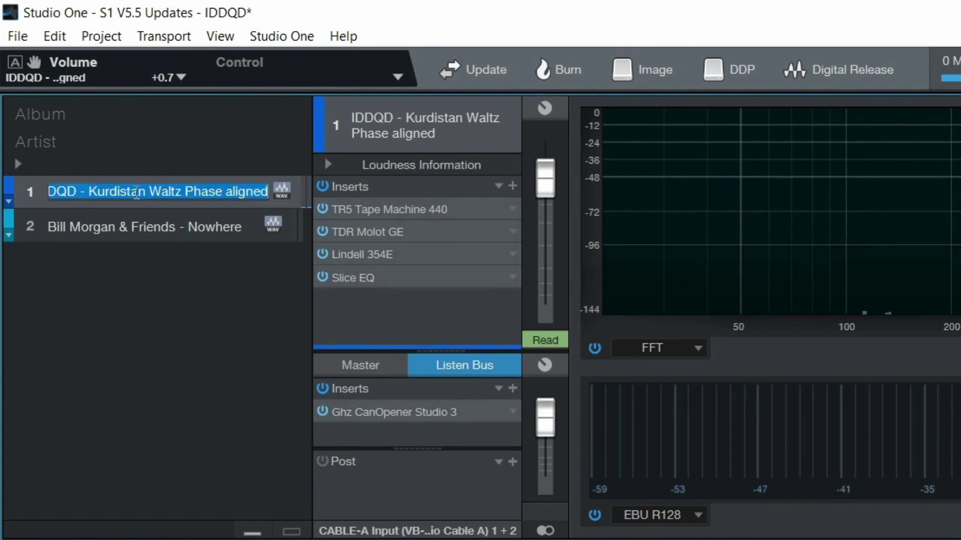
type("Track 1")
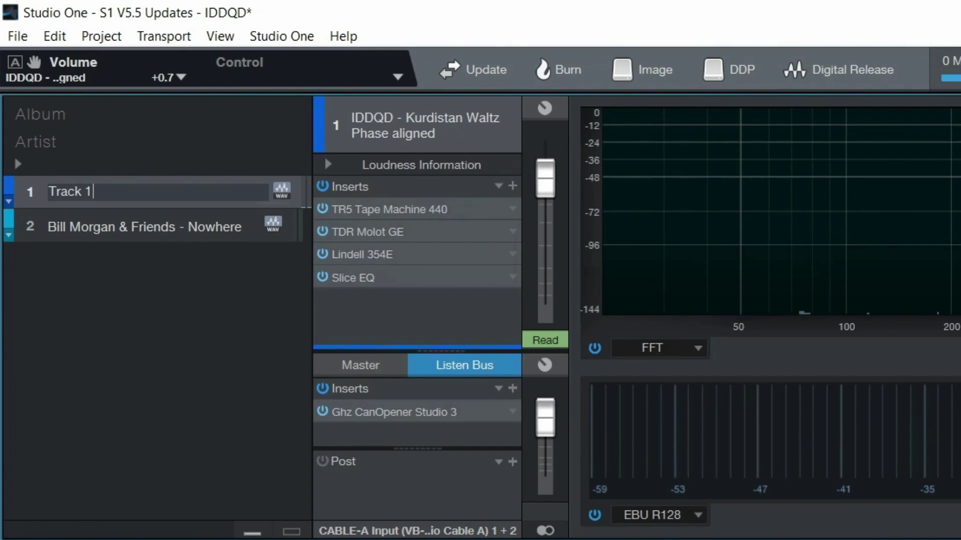
key("Tab")
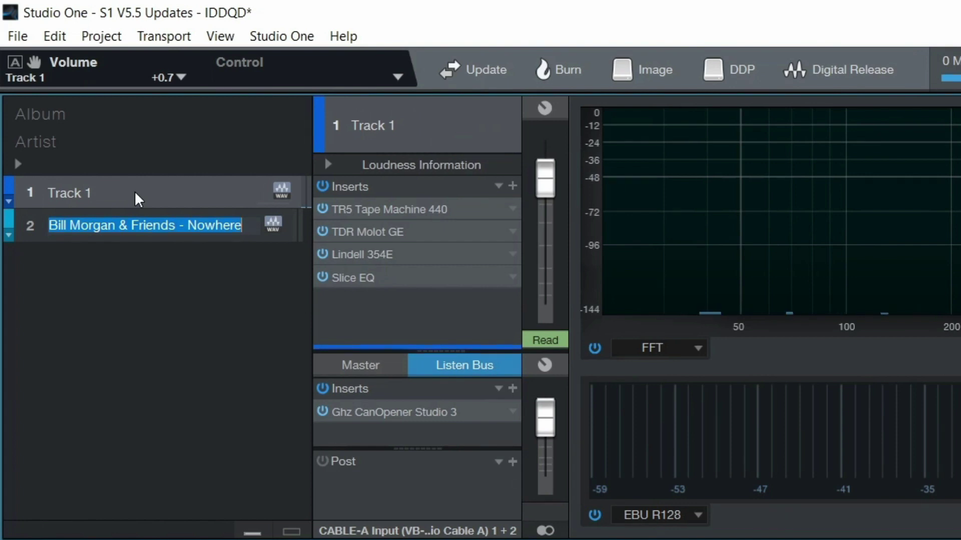
type("Track 2")
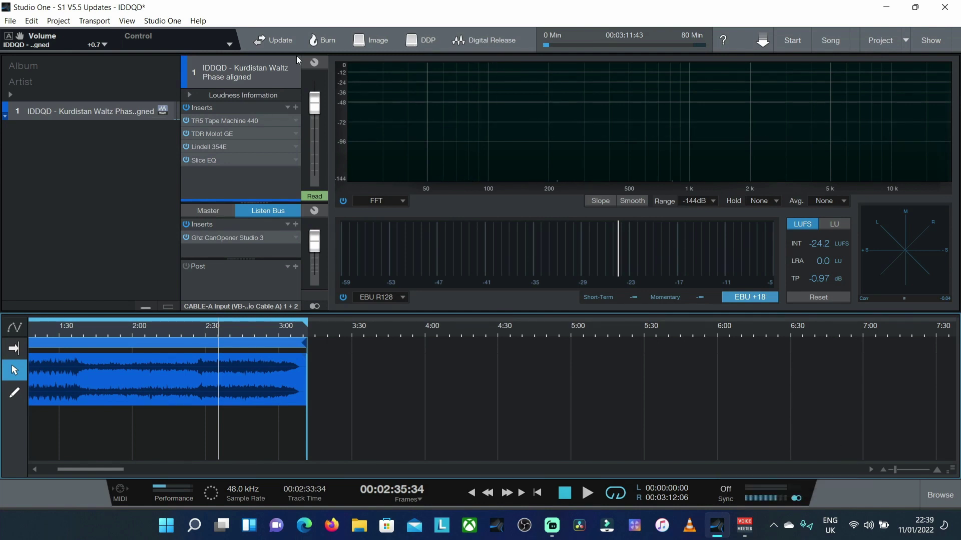
Step: Import the Bill Morgan & Friends master file into the project via Project > Import File
left_click(56, 24)
left_click(70, 35)
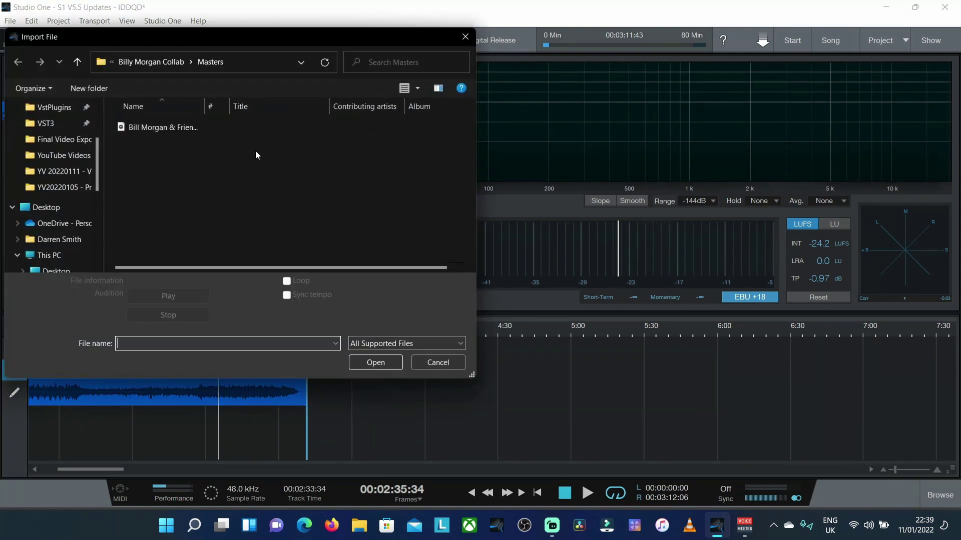
left_click(210, 128)
left_click(375, 388)
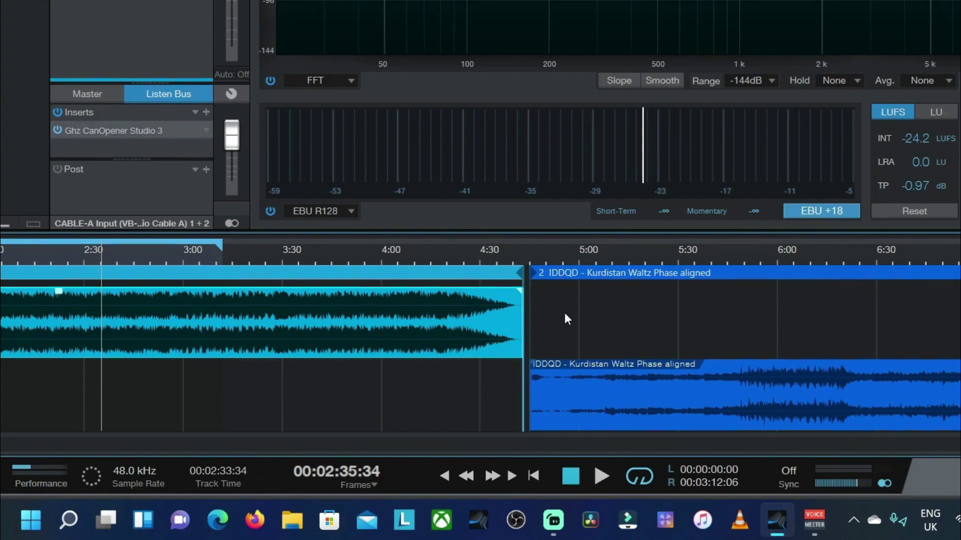
Step: Reset the pause before the IDDQD track, shift its clip to about 5:30, and reset its track markers to content
right_click(582, 275)
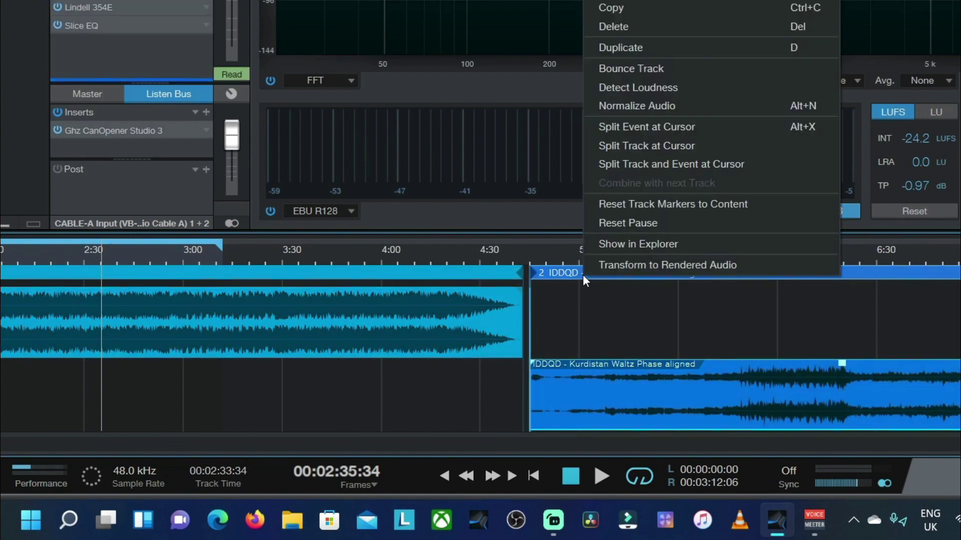
left_click(649, 223)
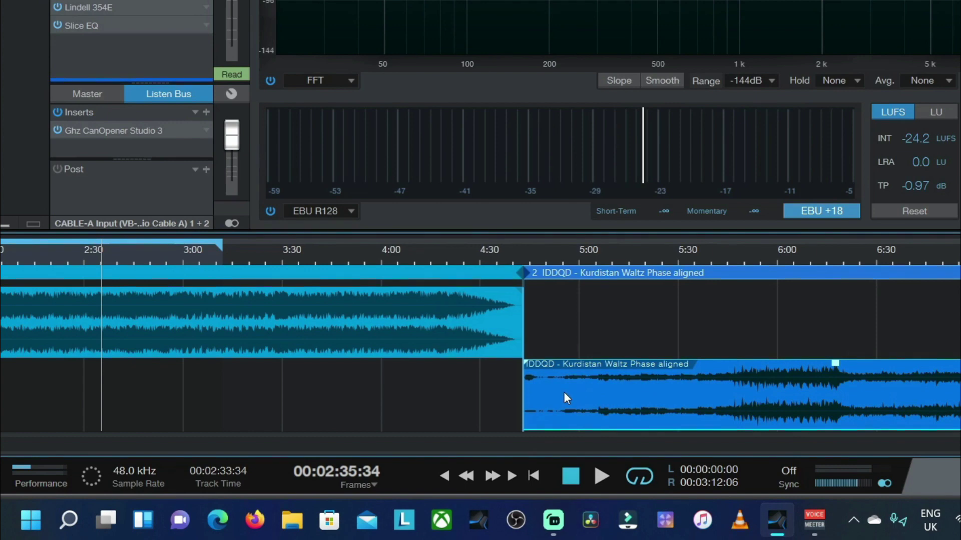
left_click_drag(560, 392, 714, 388)
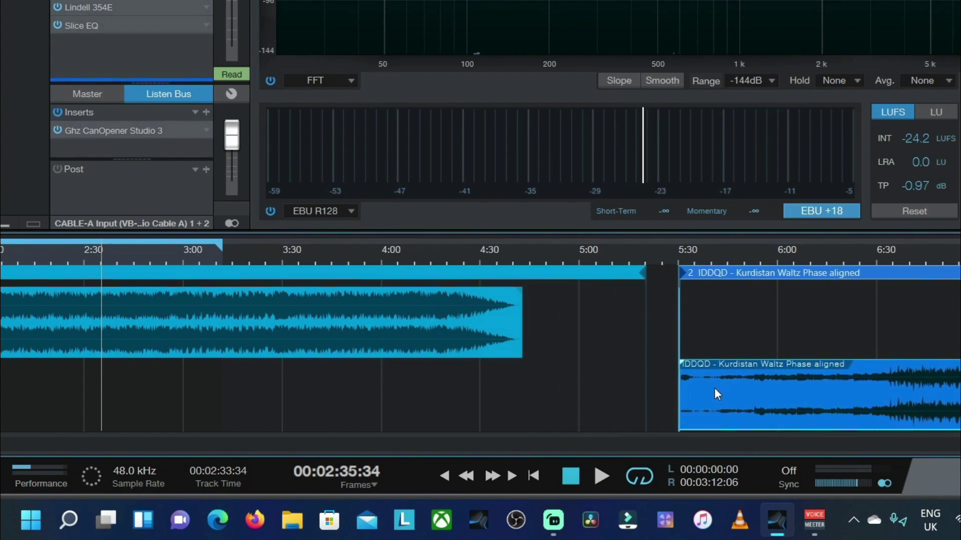
right_click(712, 271)
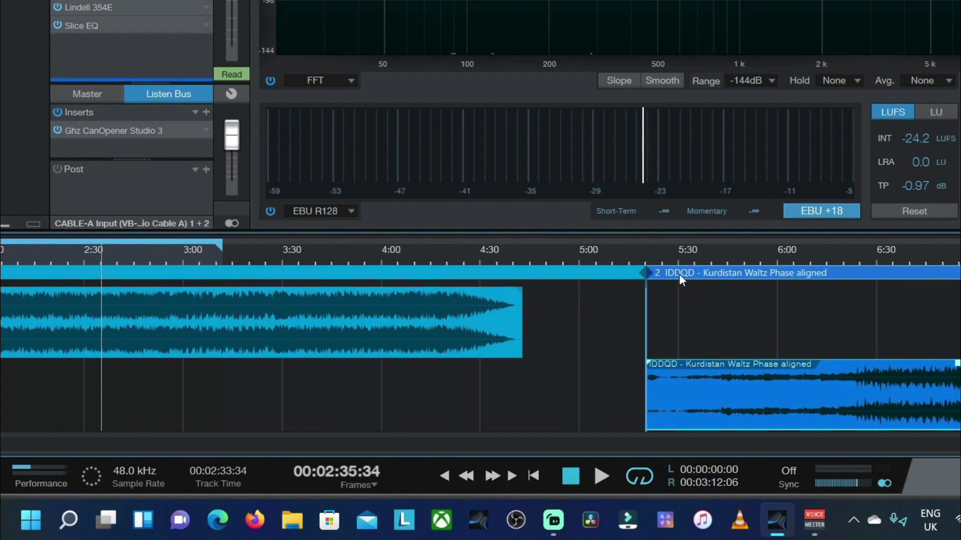
right_click(569, 274)
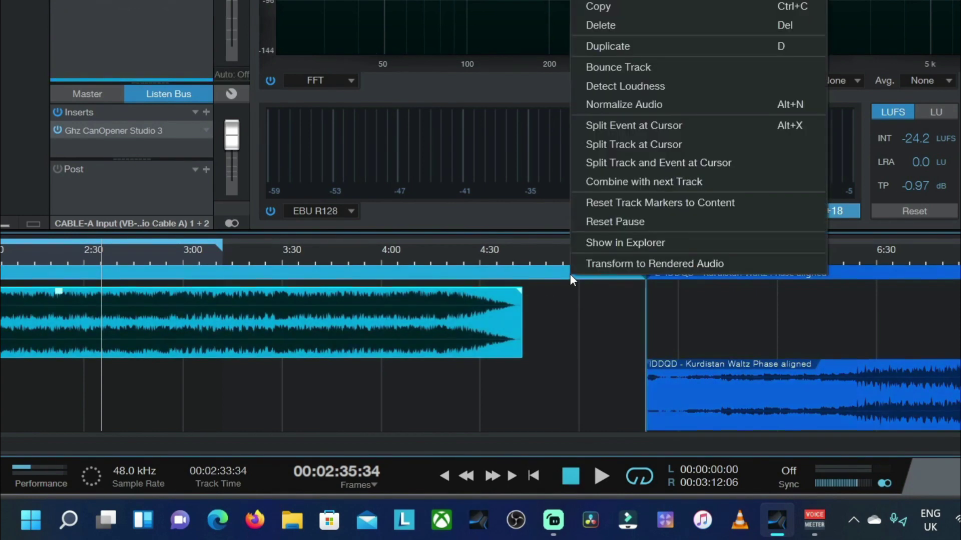
left_click(655, 203)
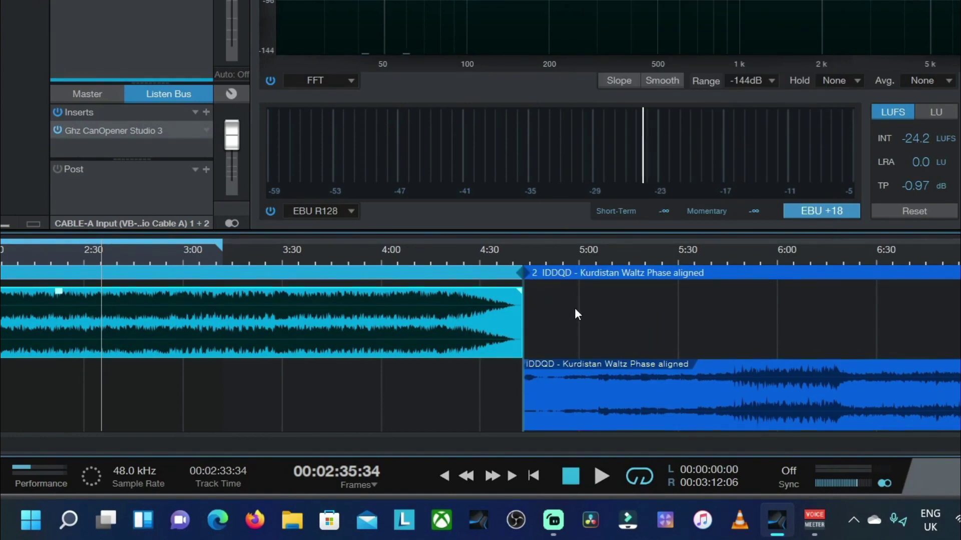
Step: Nudge the IDDQD clip right, then slide it back left to start just after Nowhere, near 4:43
key("e")
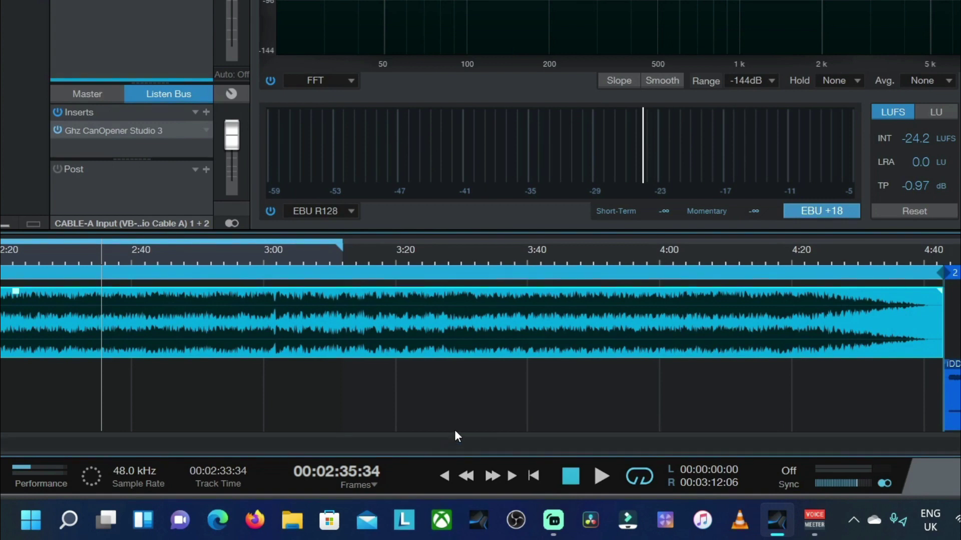
scroll(470, 412, "right", 3)
scroll(470, 412, "right", 6)
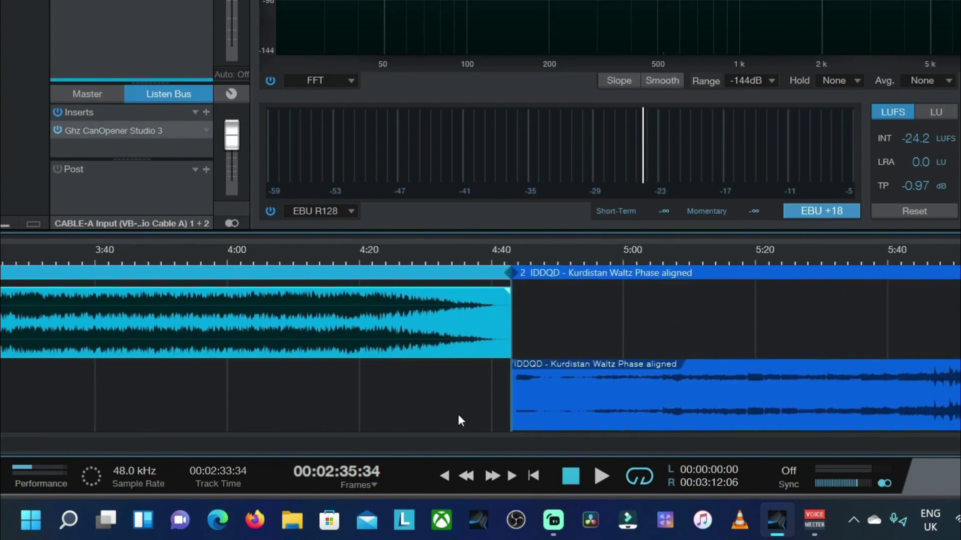
mouse_move(527, 395)
left_mouse_down()
mouse_move(585, 392)
mouse_move(537, 398)
left_mouse_up()
key("e")
scroll(537, 398, "left", 5)
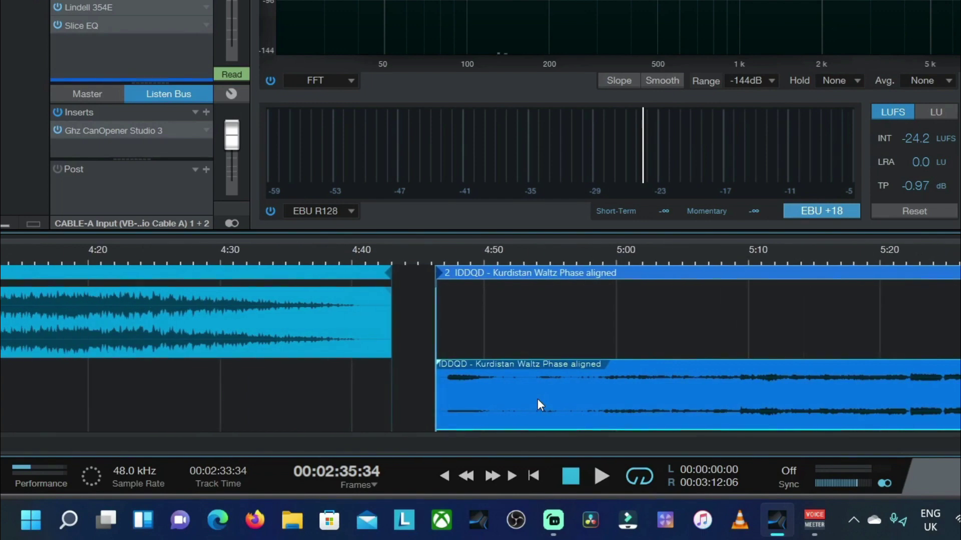
key("e")
scroll(500, 406, "left", 5)
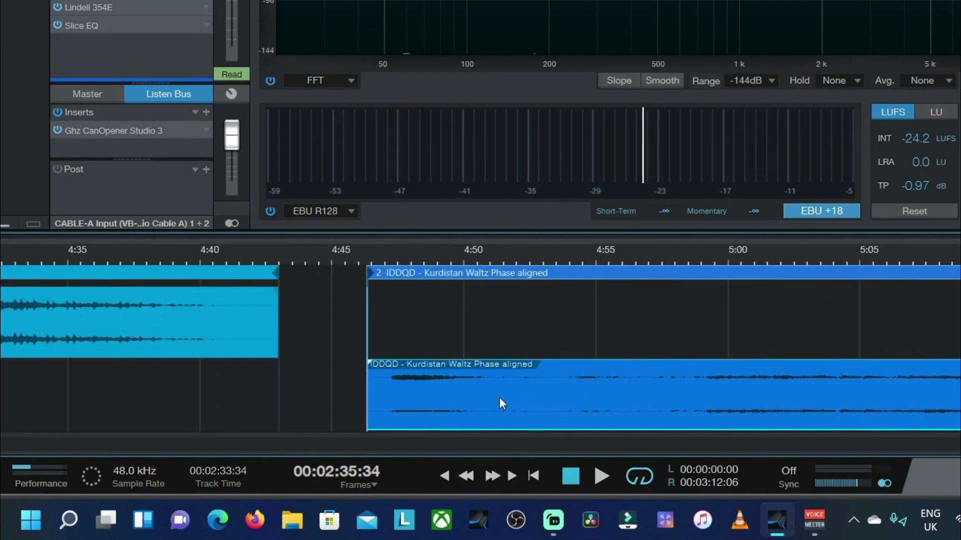
left_click_drag(466, 396, 402, 397)
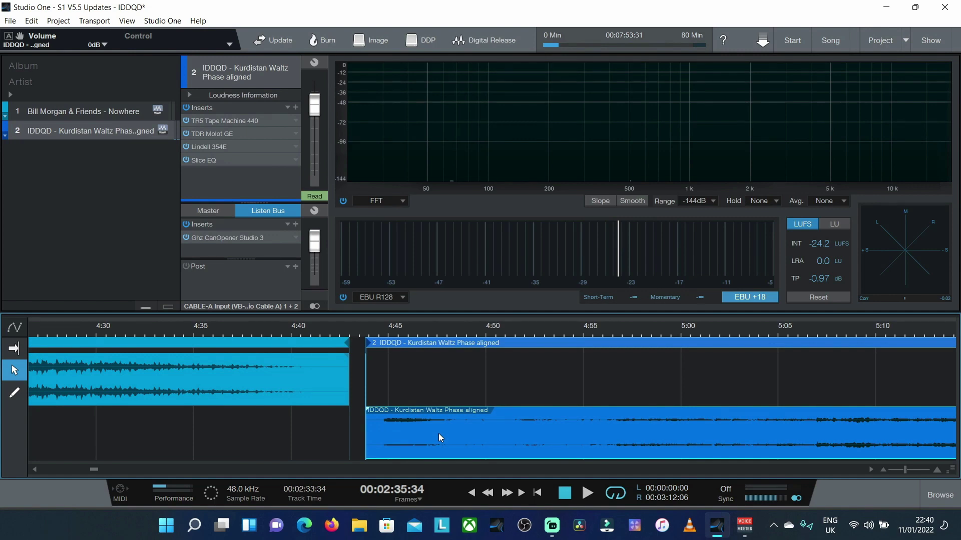
Step: Drag the IDDQD - Kurdistan Waltz track from row 2 to row 1 in the track list
left_click(92, 106)
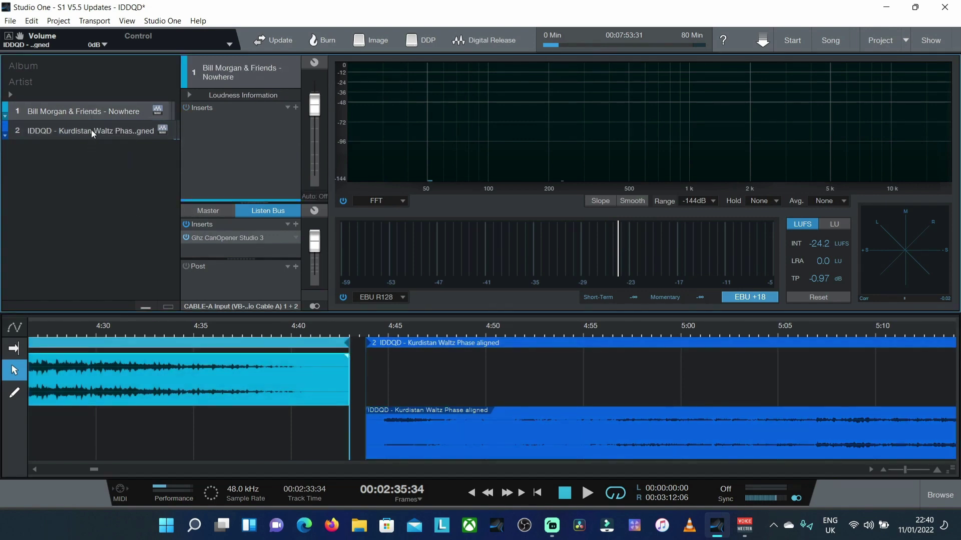
left_click_drag(91, 130, 91, 107)
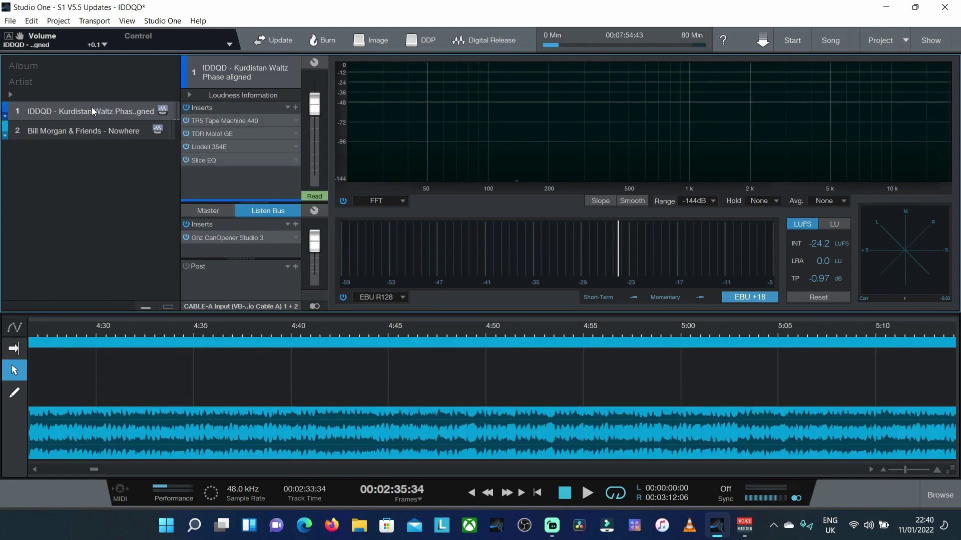